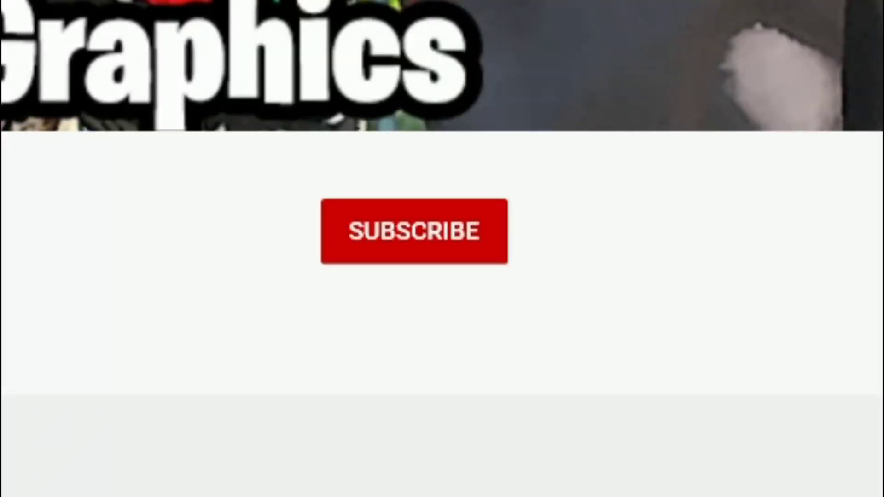
Step: Scroll the CoreFX Patreon page and expand the CoreFX & CoreENB V0.18 post's full changelog
left_click(390, 227)
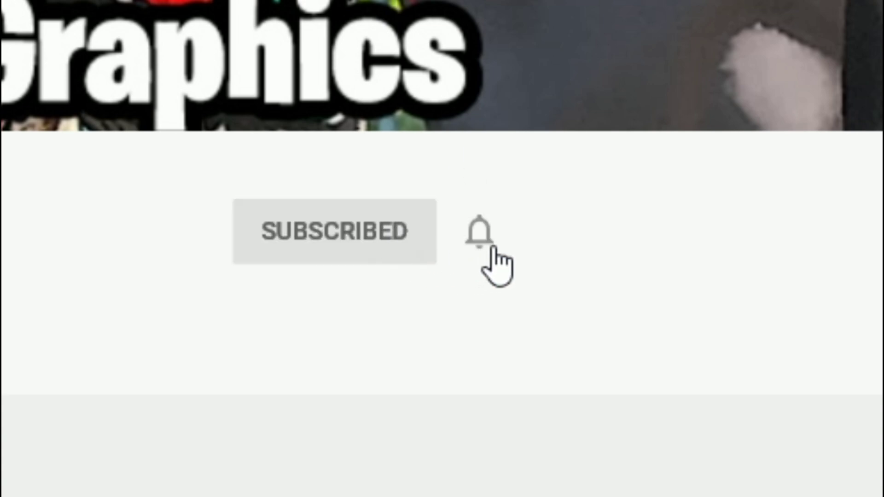
left_click(478, 230)
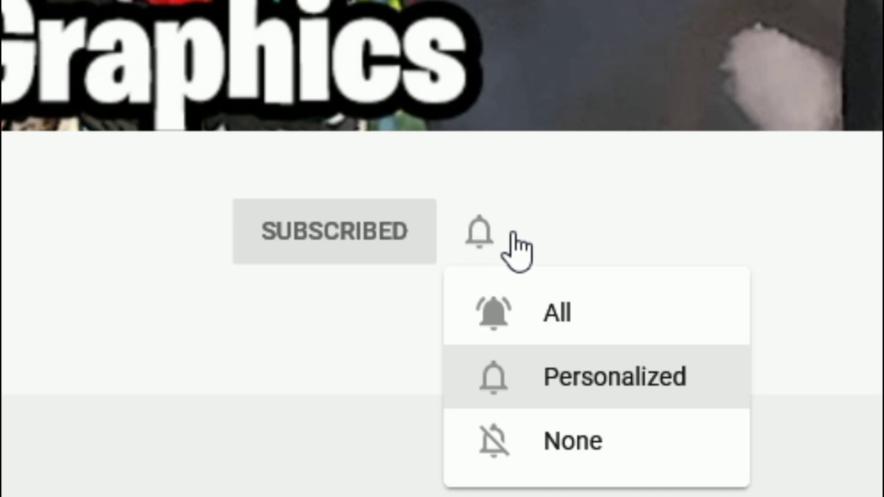
left_click(600, 309)
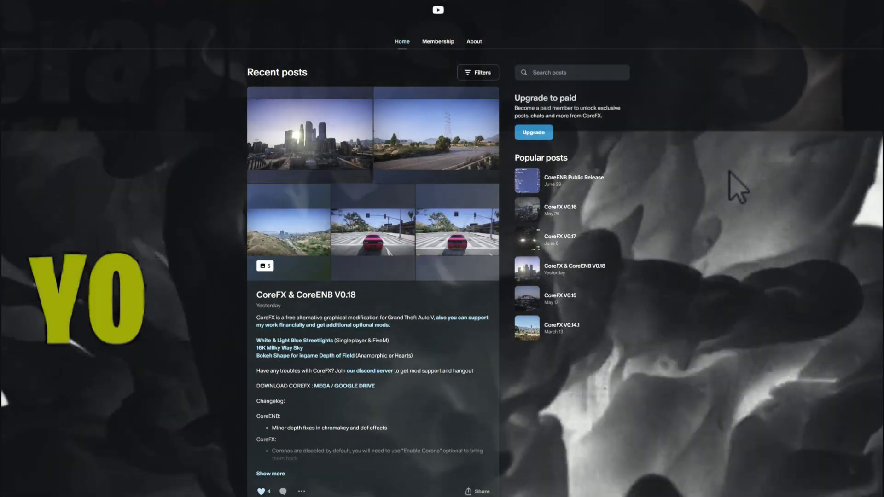
scroll(845, 122, "up", 2)
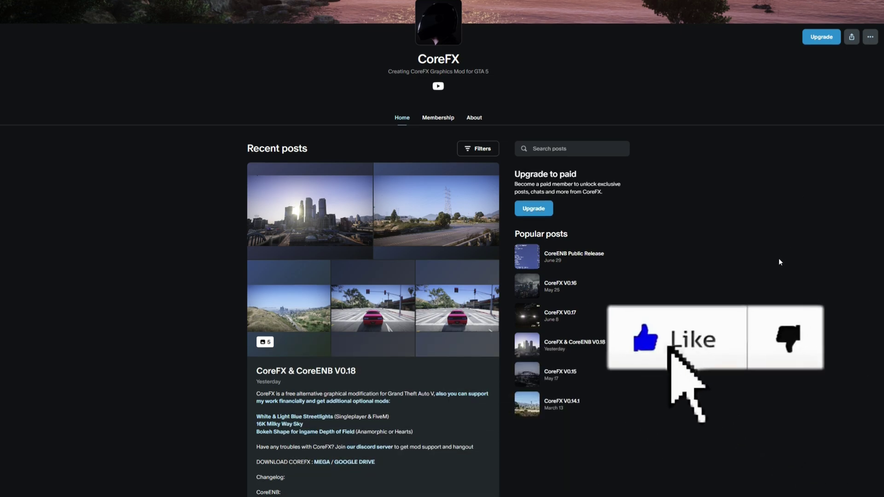
scroll(780, 262, "down", 1)
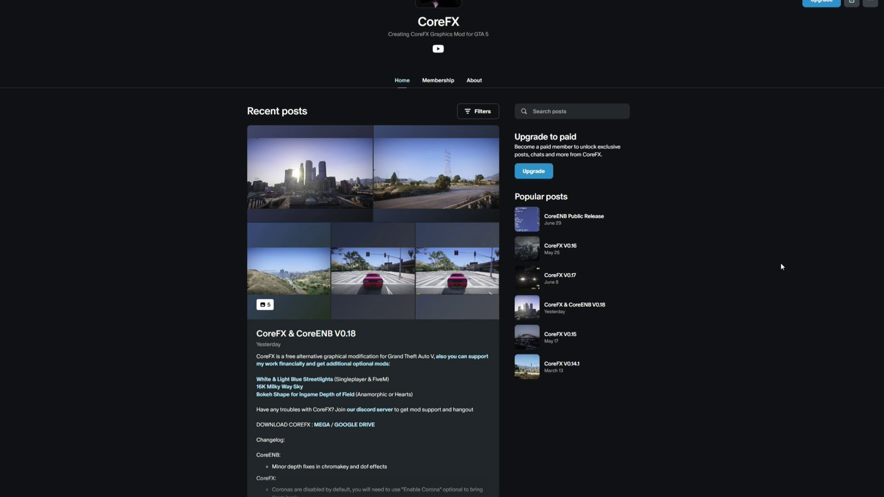
scroll(779, 274, "down", 1)
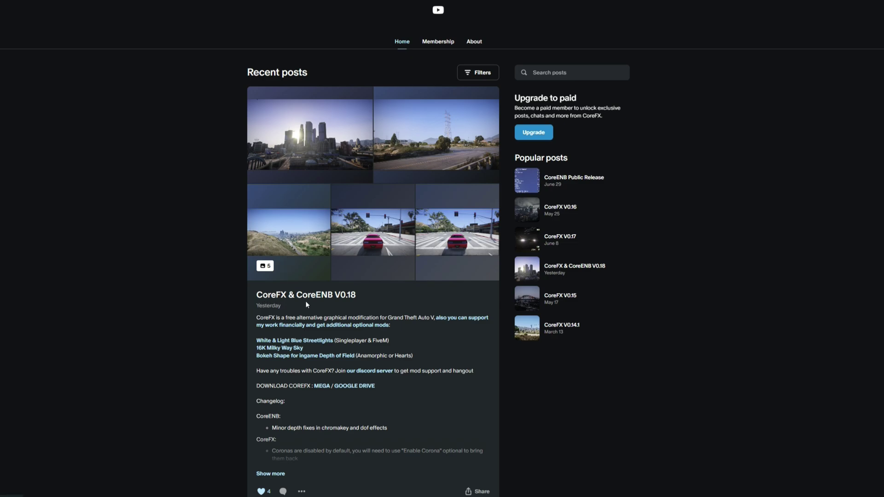
scroll(328, 280, "down", 2)
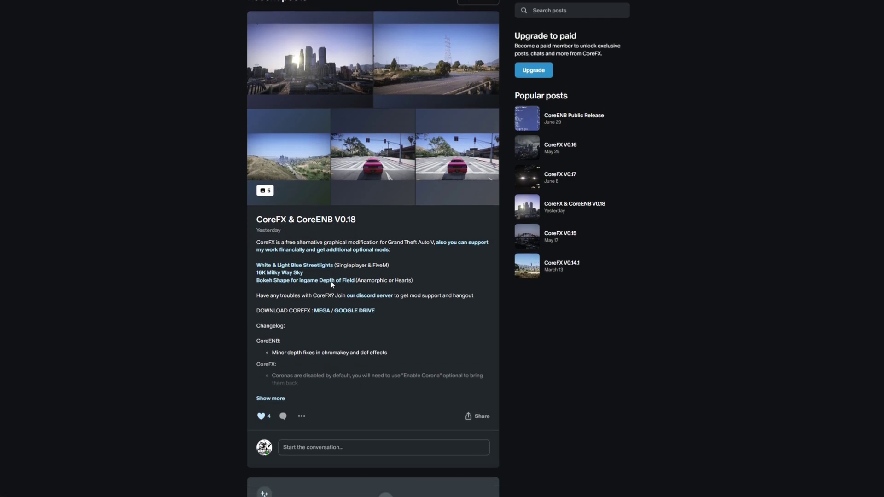
left_click(270, 398)
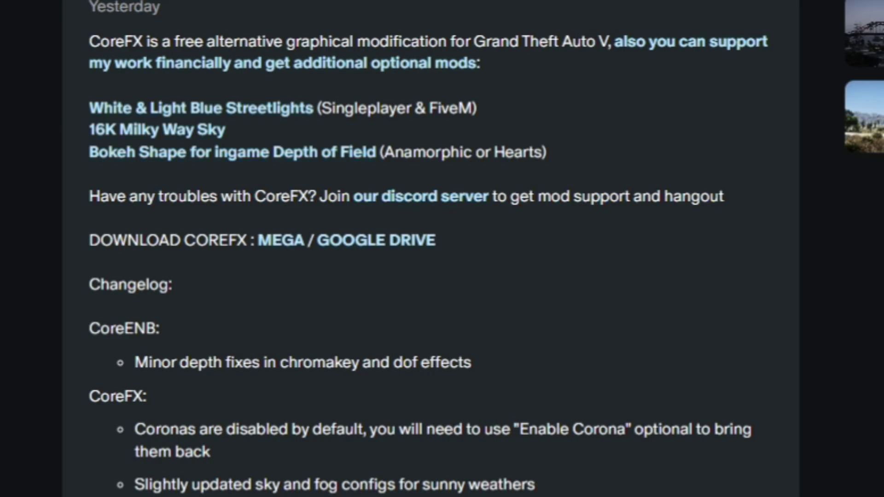
Step: Highlight the 'DOWNLOAD COREFX : MEGA / GOOGLE DRIVE' links line, then clear the highlight
left_click_drag(91, 241, 451, 243)
left_click(481, 244)
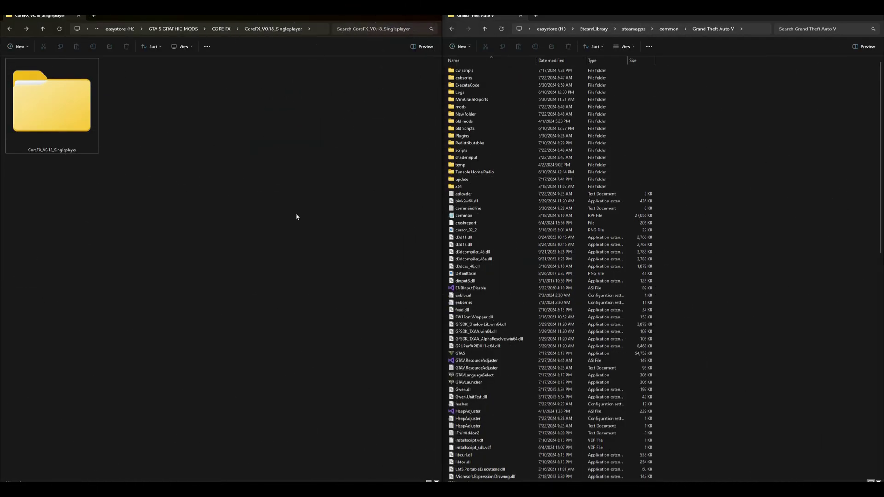
Step: Select the downloaded CoreFX_V0.18_Singleplayer folder in File Explorer
left_click(59, 124)
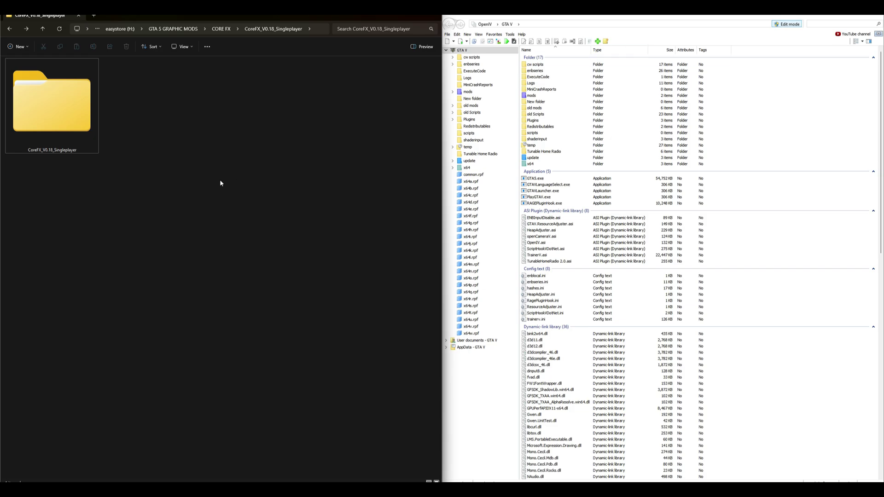
Step: Open CoreFX_V0.18_Singleplayer, then its Singleplayer folder, and select the CoreENB folder
double_click(58, 107)
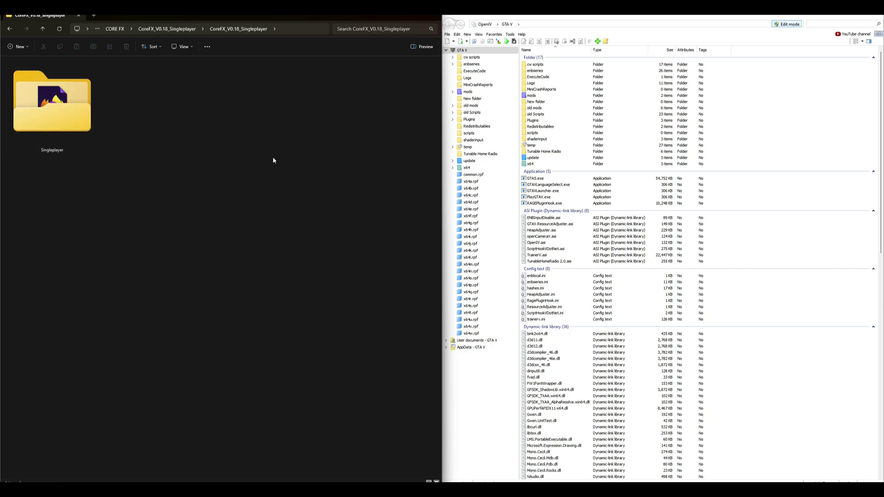
double_click(55, 105)
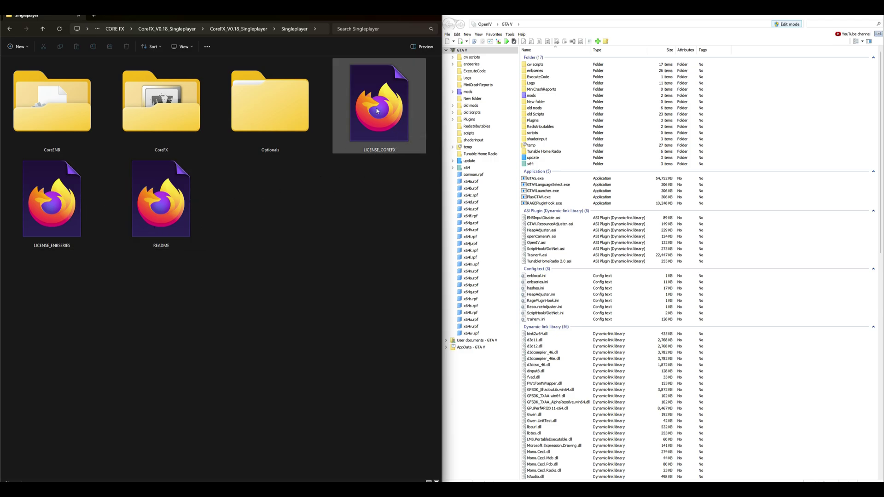
left_click(77, 109)
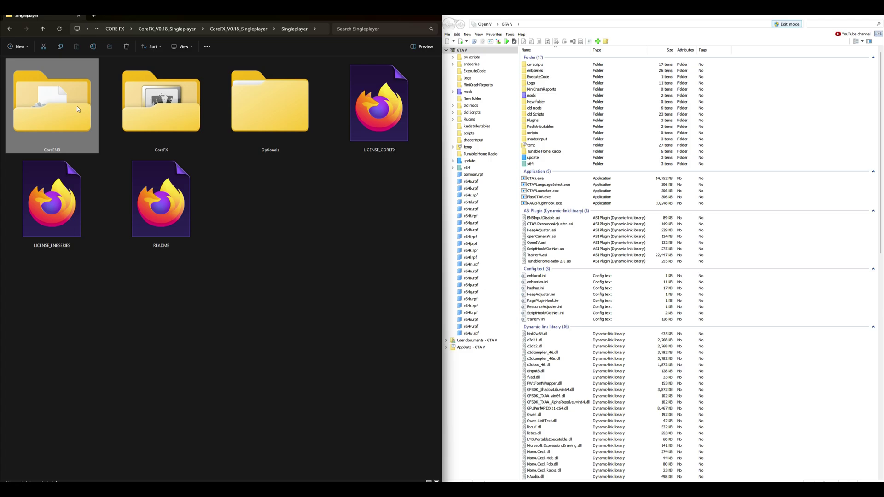
mouse_move(58, 153)
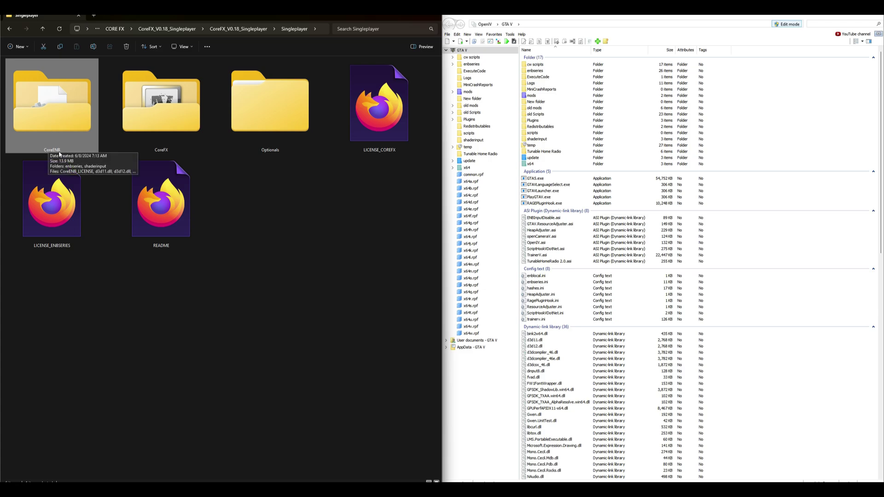
Step: Open CoreENB with enlarged icons, close OpenIV, and select all CoreENB files
double_click(49, 109)
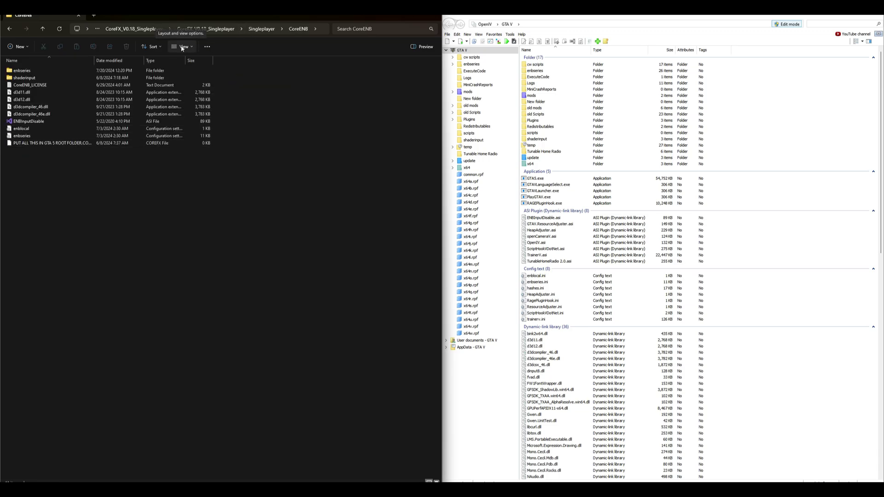
scroll(272, 314, "up", 8, "ctrl")
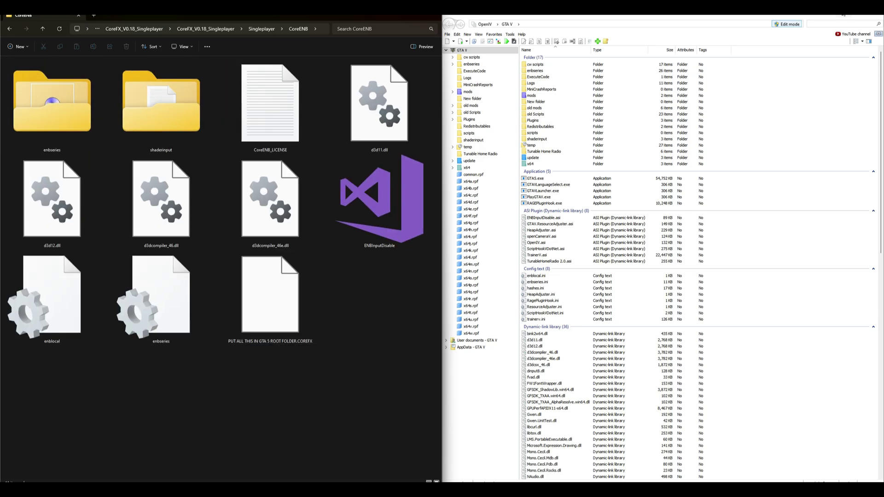
left_click(851, 19)
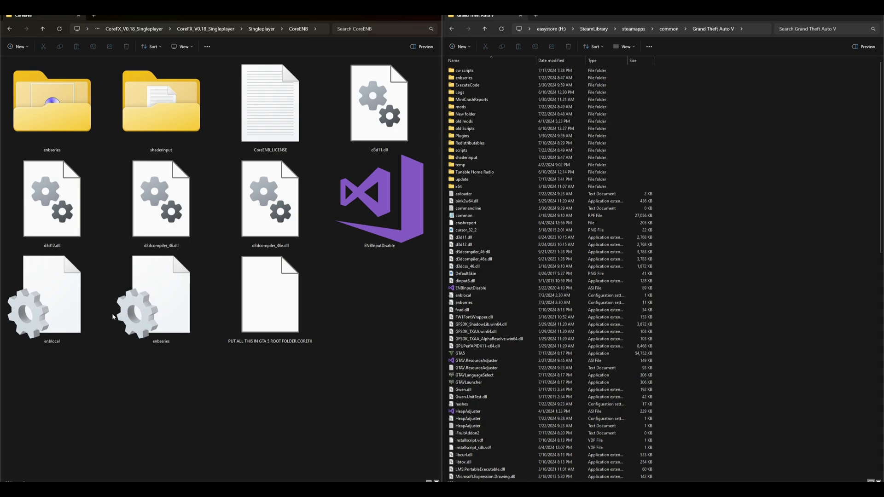
left_click_drag(57, 407, 401, 111)
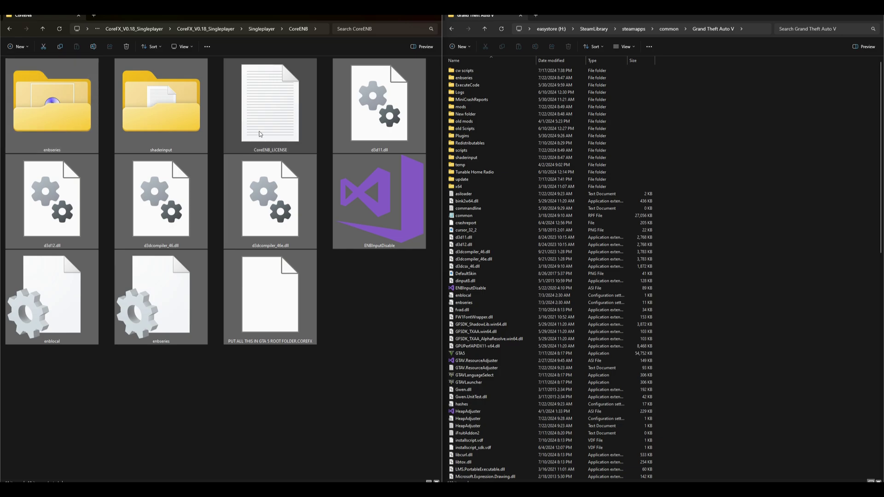
left_click(279, 110, "ctrl")
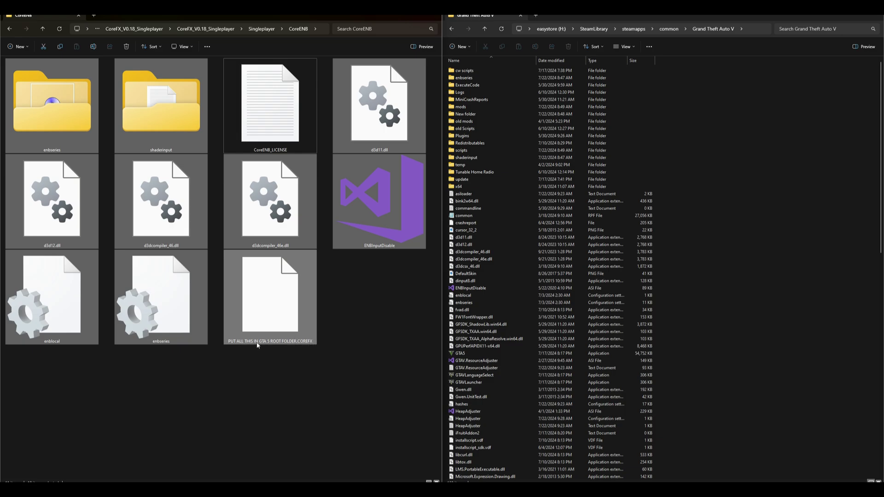
left_click(293, 345, "ctrl")
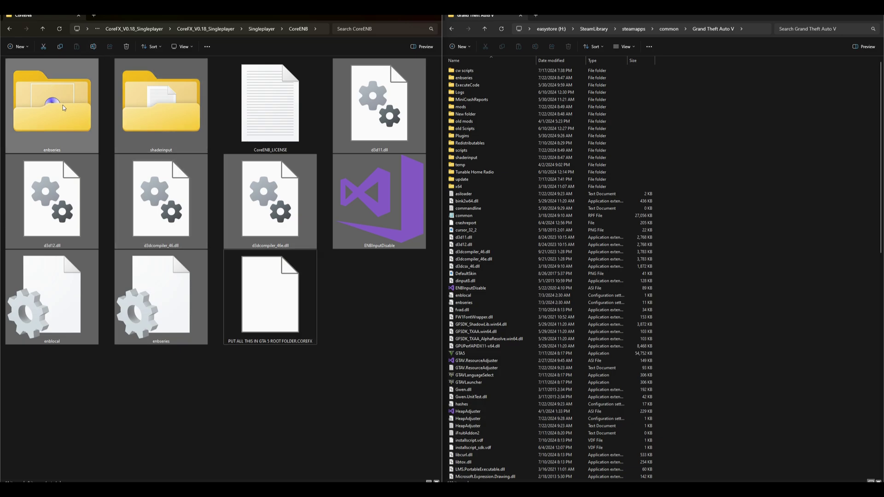
left_click_drag(42, 100, 801, 360)
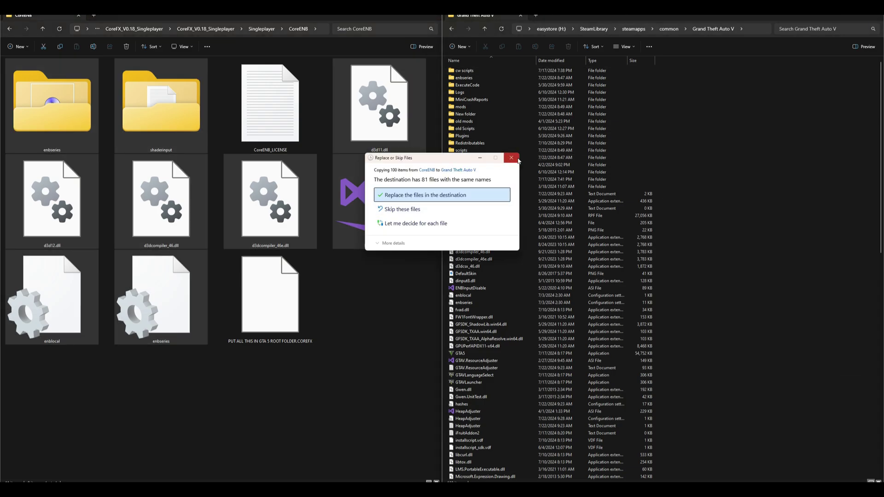
left_click(513, 159)
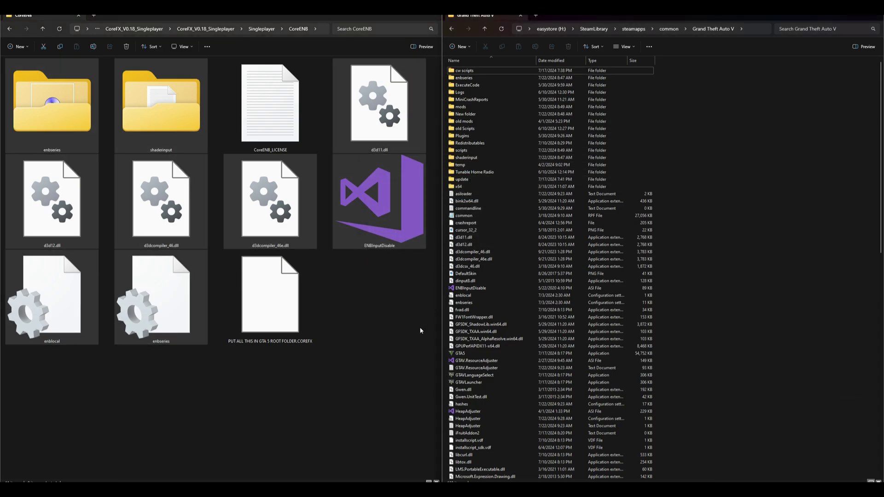
left_click(362, 344)
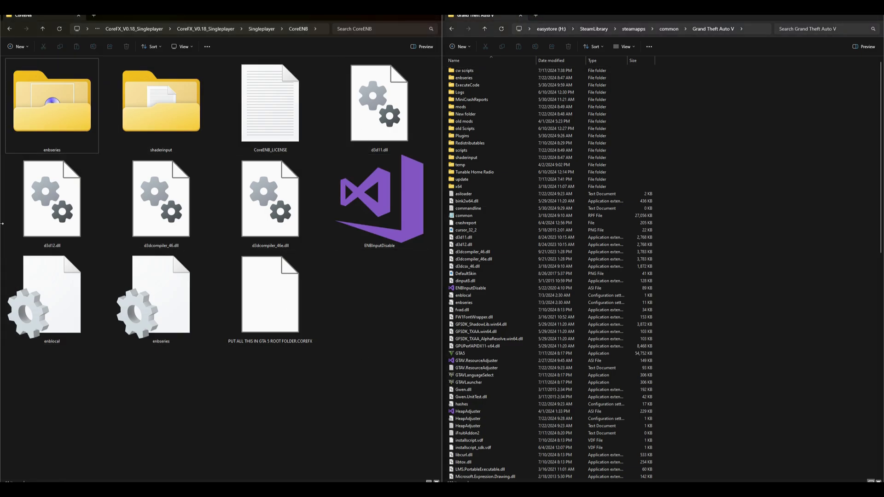
Step: Go back to Singleplayer, open the CoreFX folder, and select the CoreFXInstall package
left_click(10, 30)
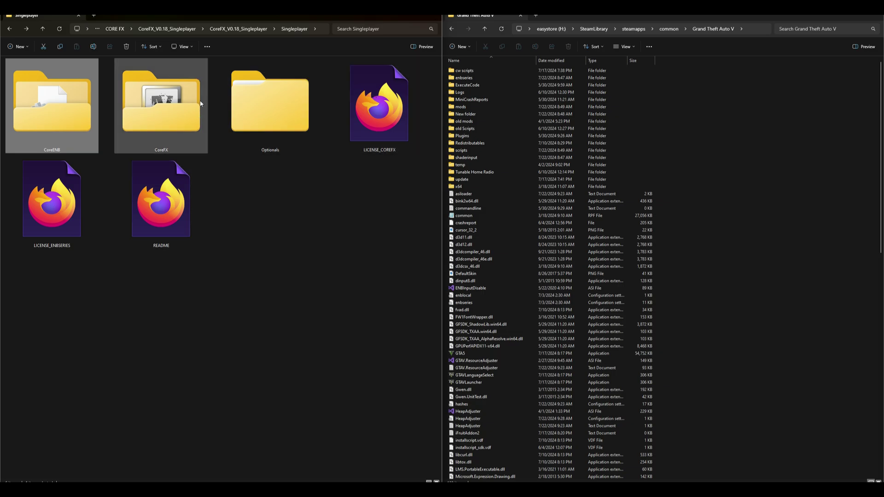
left_click(162, 107)
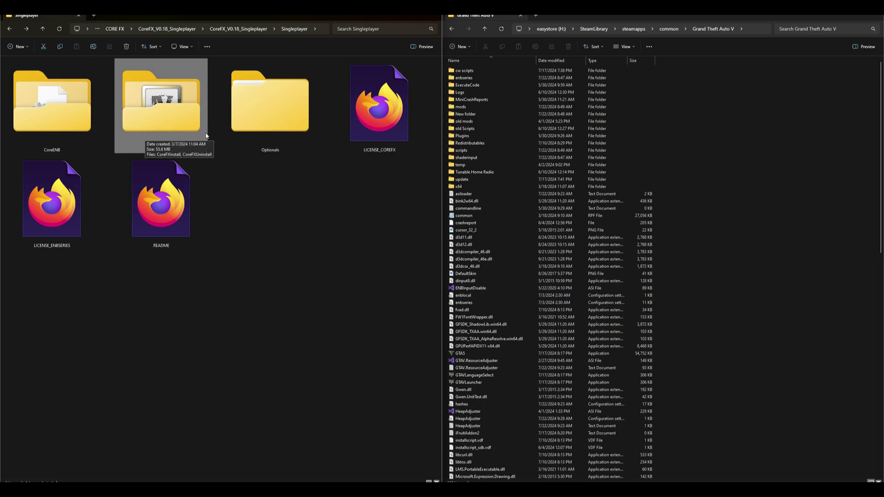
double_click(171, 96)
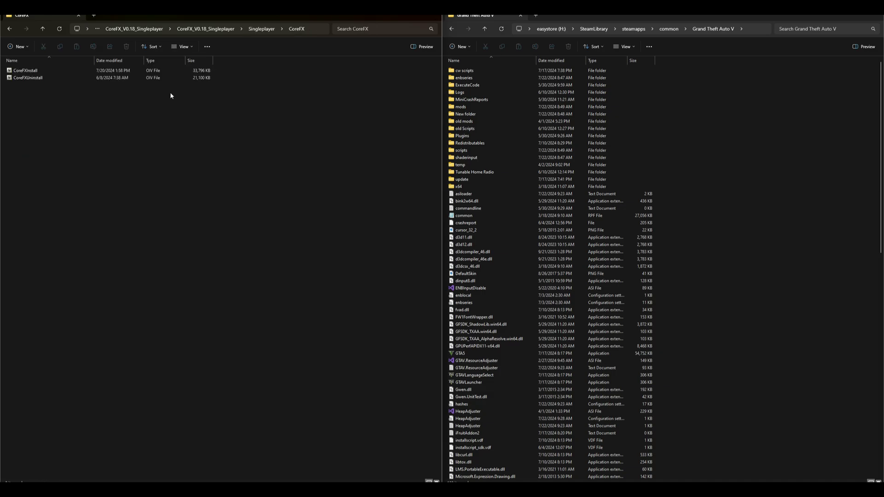
scroll(208, 209, "up", 3, "ctrl")
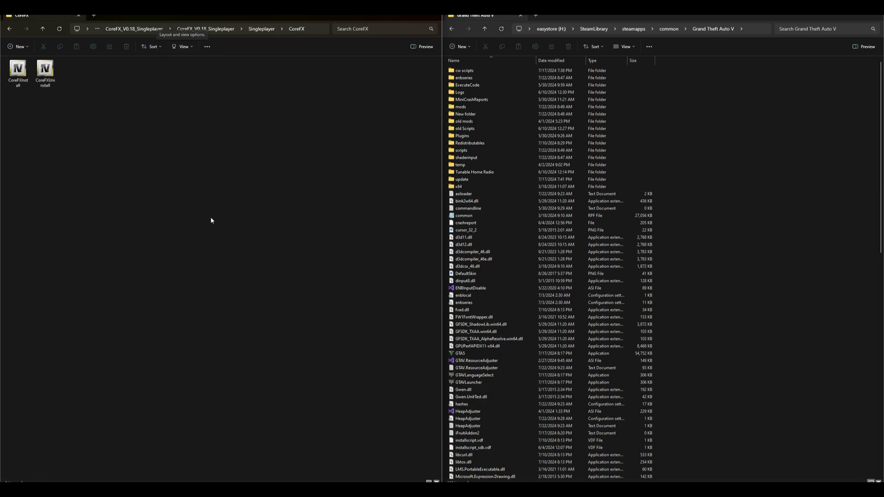
scroll(211, 220, "up", 3, "ctrl")
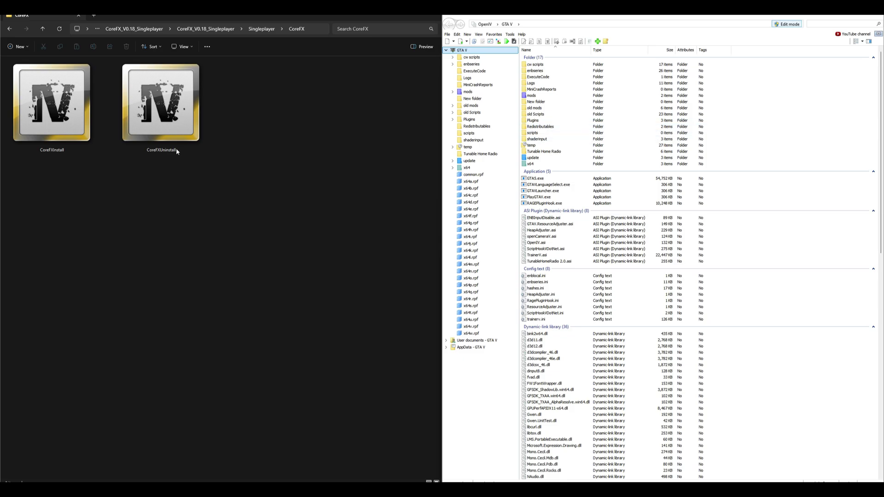
left_click(52, 145)
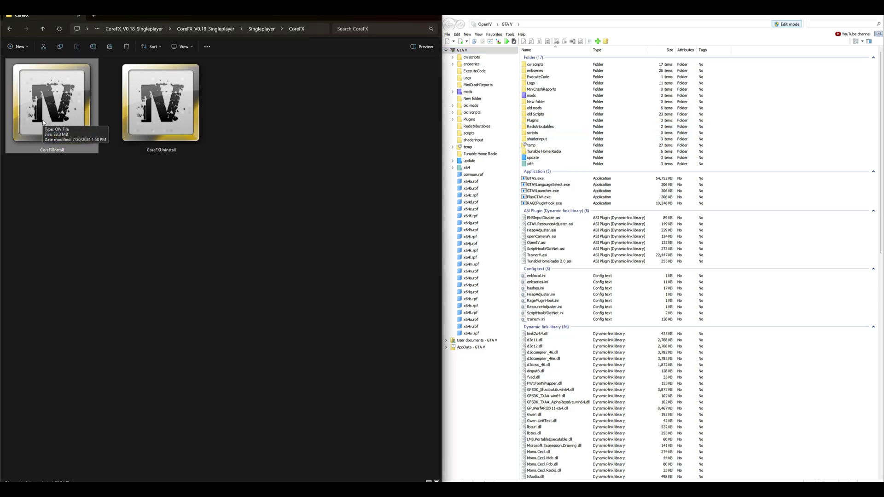
Step: Install CoreFXInstall.oiv through OpenIV's package installer into the mods folder
left_click_drag(44, 103, 721, 162)
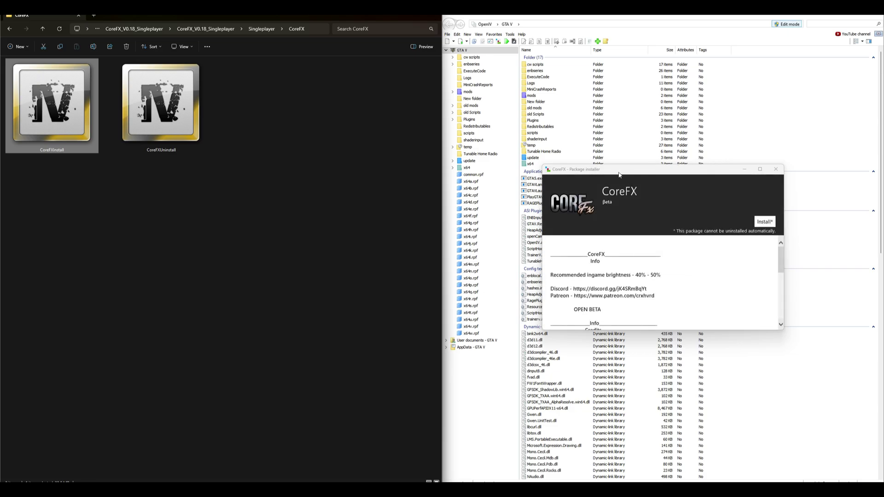
left_click(764, 223)
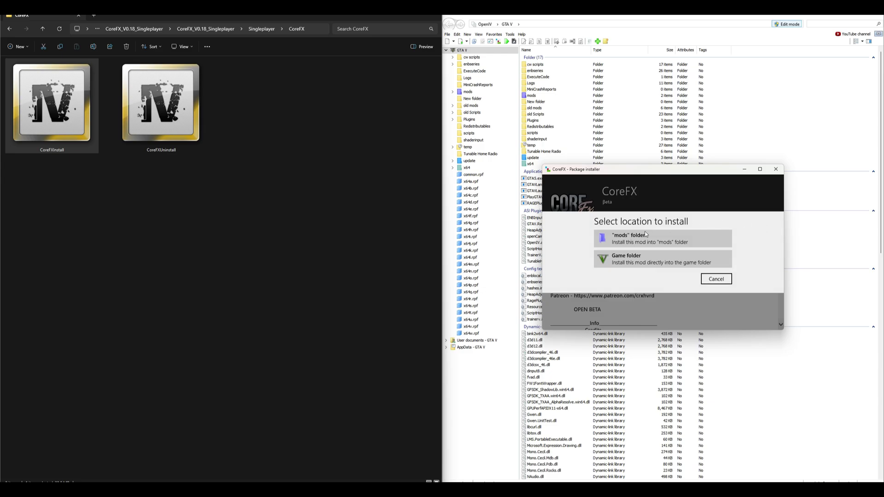
left_click(635, 237)
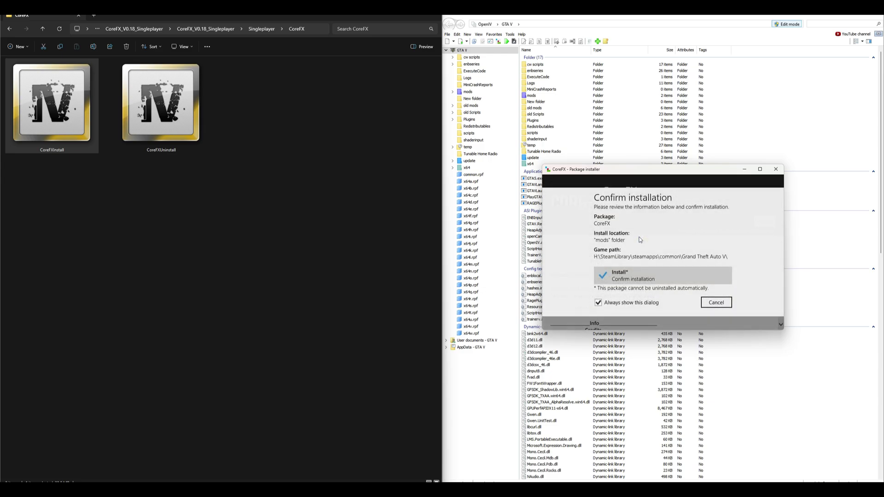
left_click(661, 277)
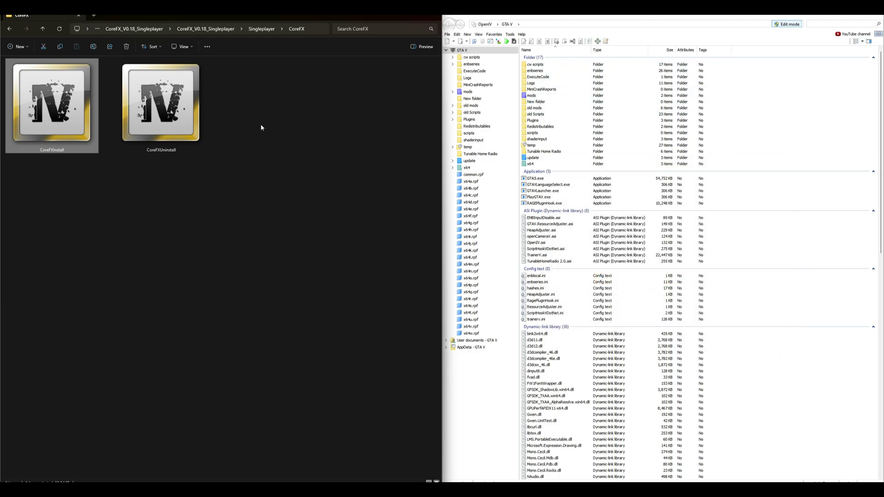
Step: Go back to Singleplayer, open the Optionals folder, and switch to Large icons view
left_click(9, 31)
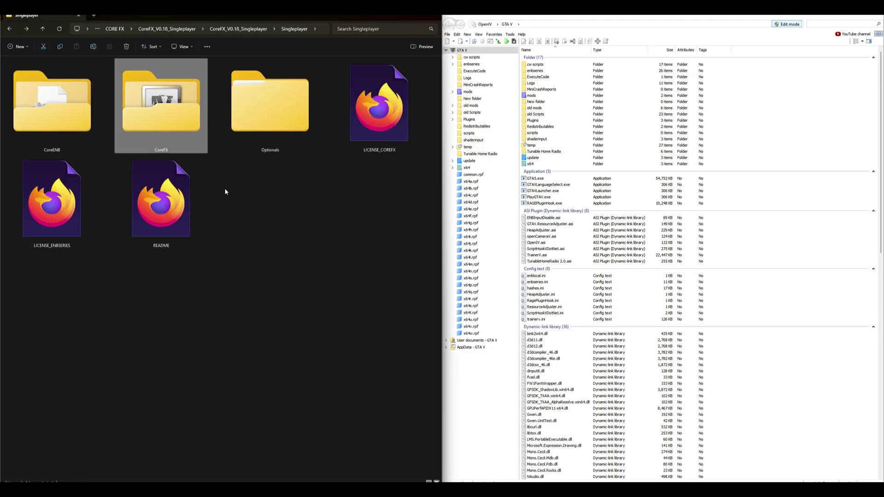
left_click(252, 116)
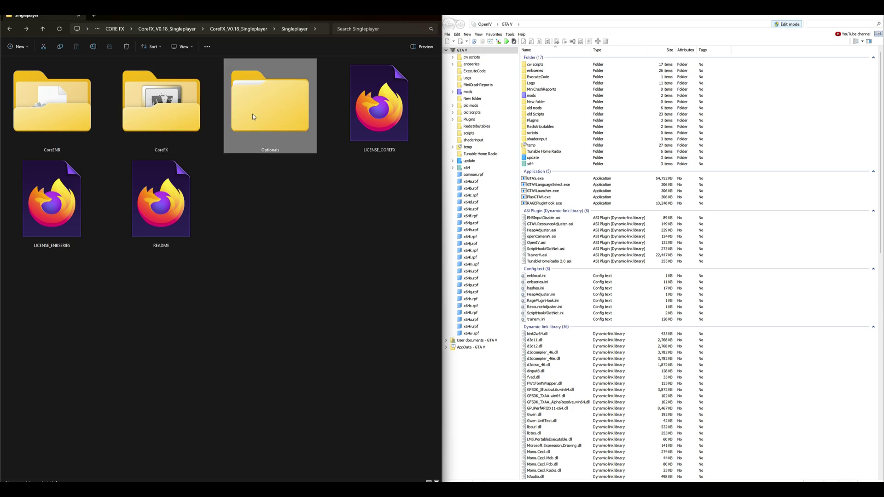
double_click(276, 101)
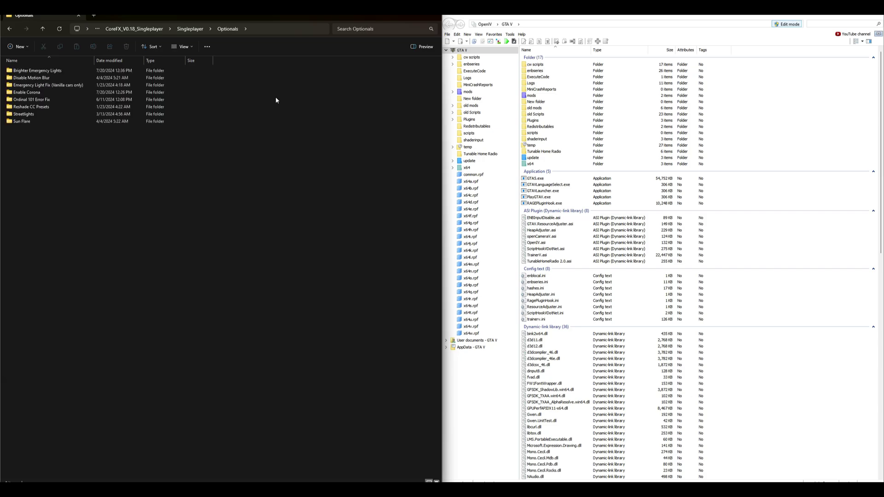
left_click(186, 47)
left_click(194, 64)
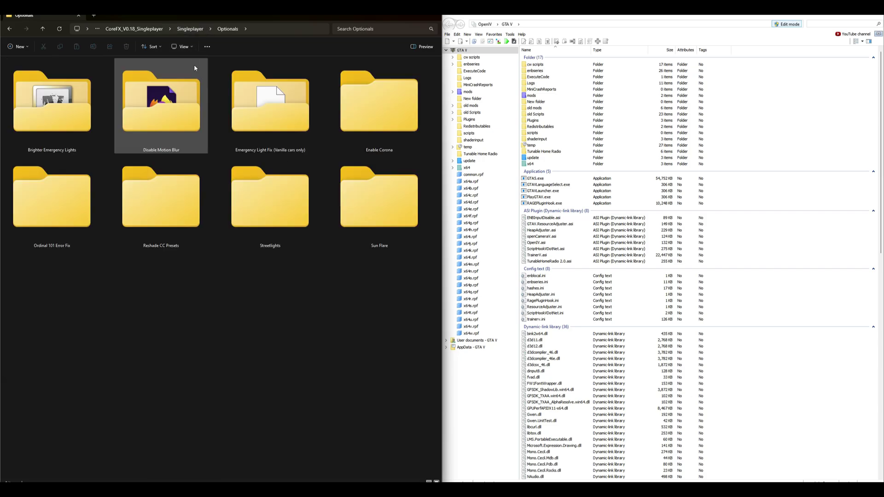
Step: Review Brighter Emergency Lights, Disable Motion Blur, Emergency Light Fix, Enable Corona and Ordinal 101 Error Fix
left_click(37, 110)
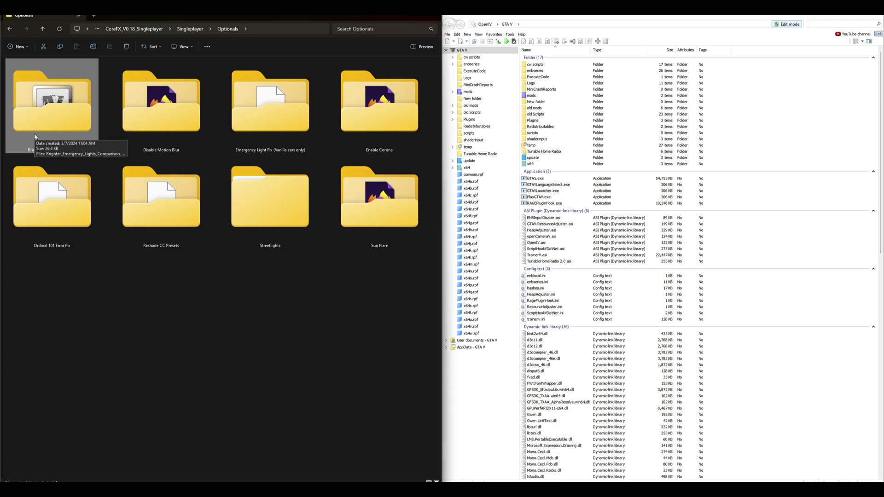
left_click(163, 114)
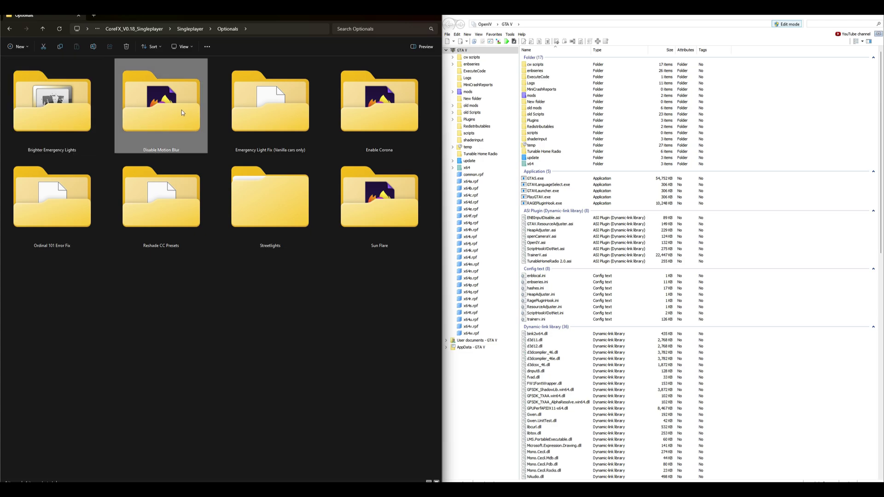
left_click(276, 97)
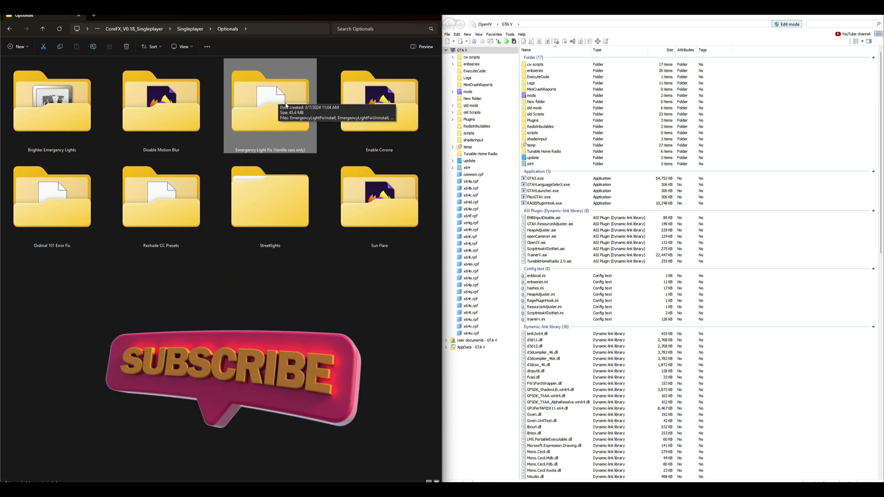
left_click(350, 103)
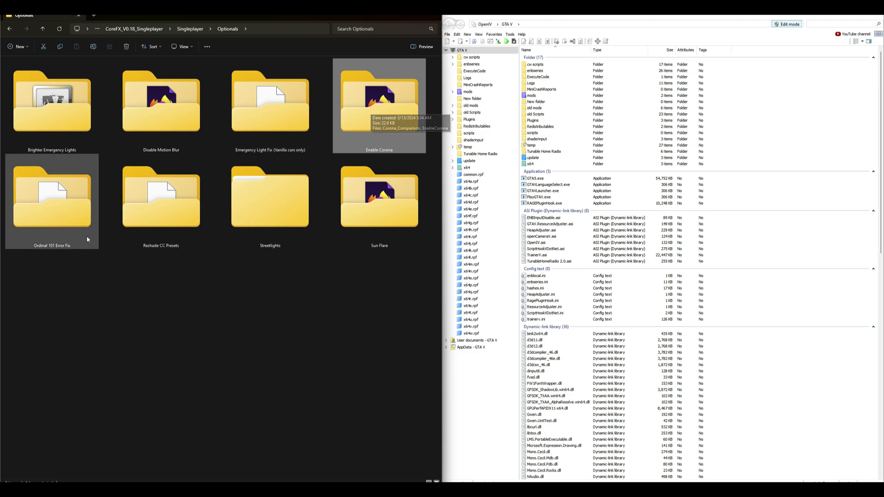
left_click(47, 231)
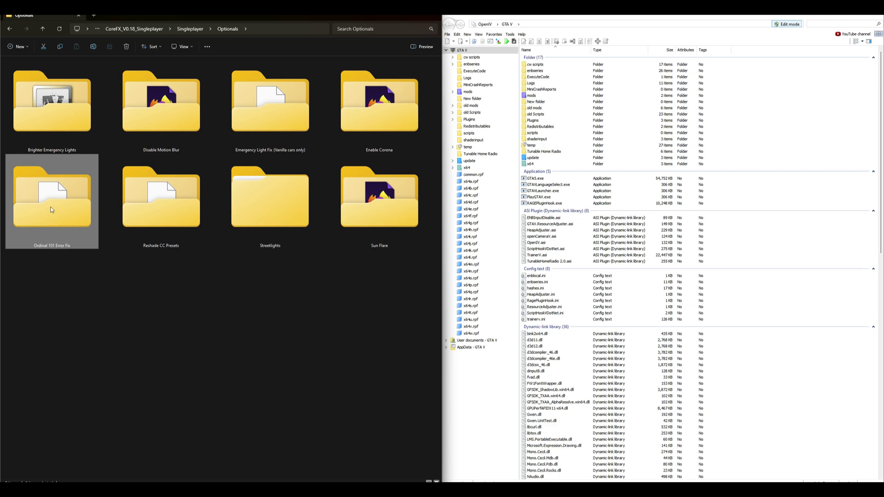
left_click(144, 331)
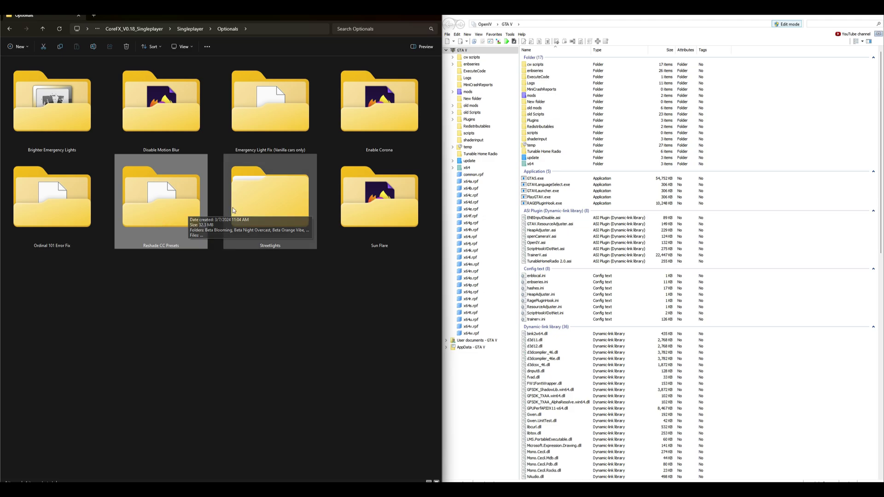
Step: Open Streetlights\Coffee and launch Coffee_Lights_Comparison.html in the browser
double_click(263, 210)
double_click(52, 71)
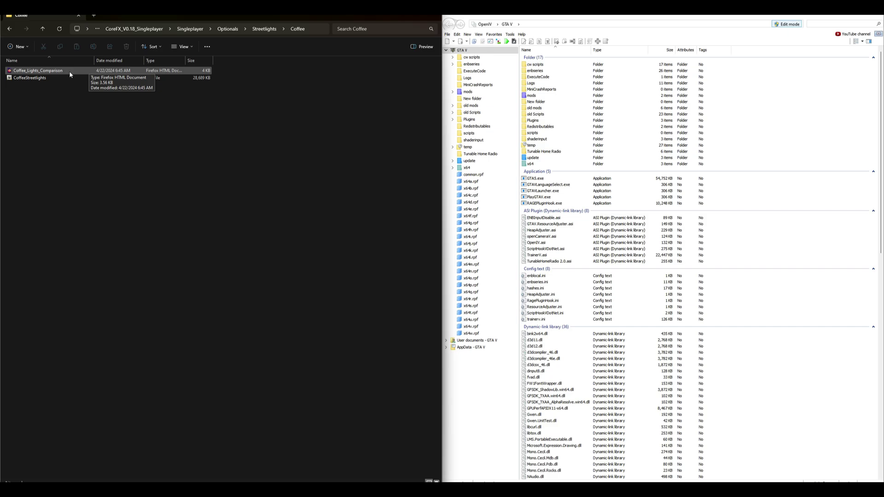
scroll(153, 226, "up", 4, "ctrl")
scroll(166, 263, "up", 2, "ctrl")
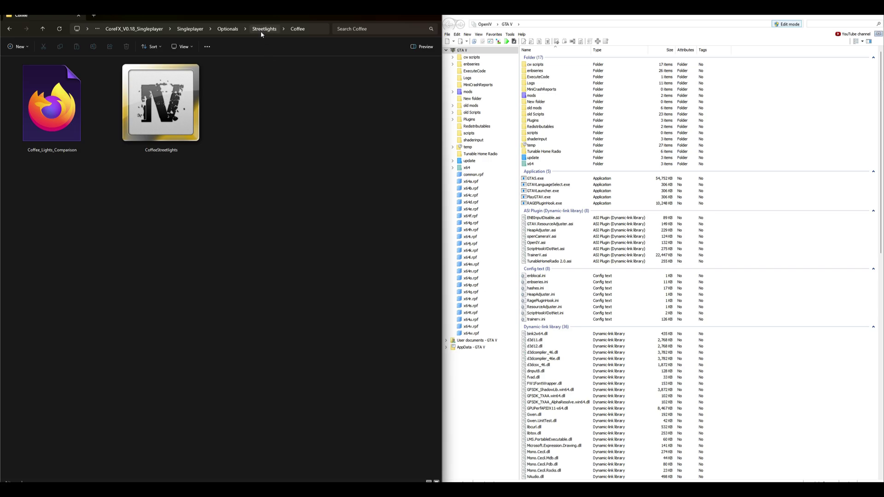
left_click(57, 118)
double_click(58, 119)
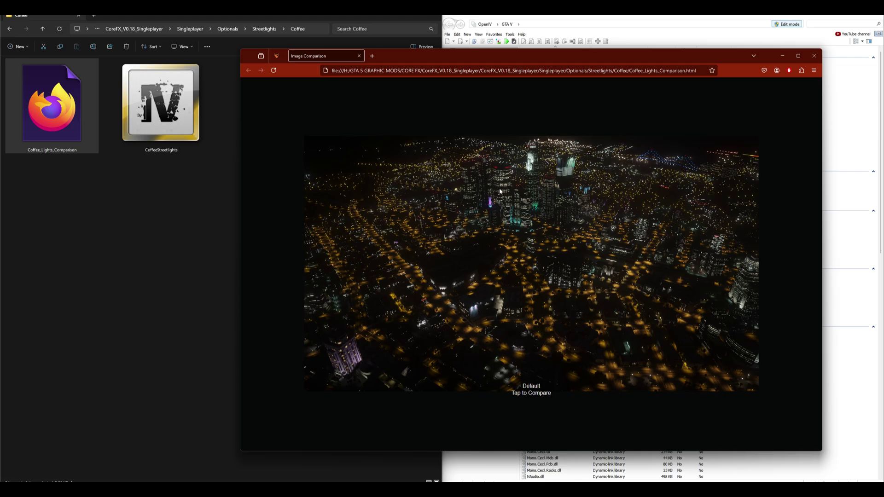
Step: Toggle the comparison image between Default and Coffee Lights repeatedly, then close Firefox
left_click(516, 253)
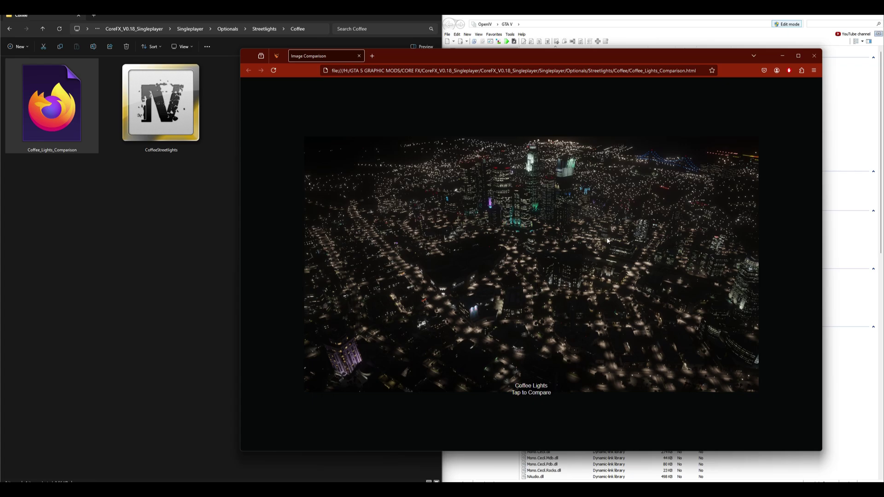
left_click(512, 237)
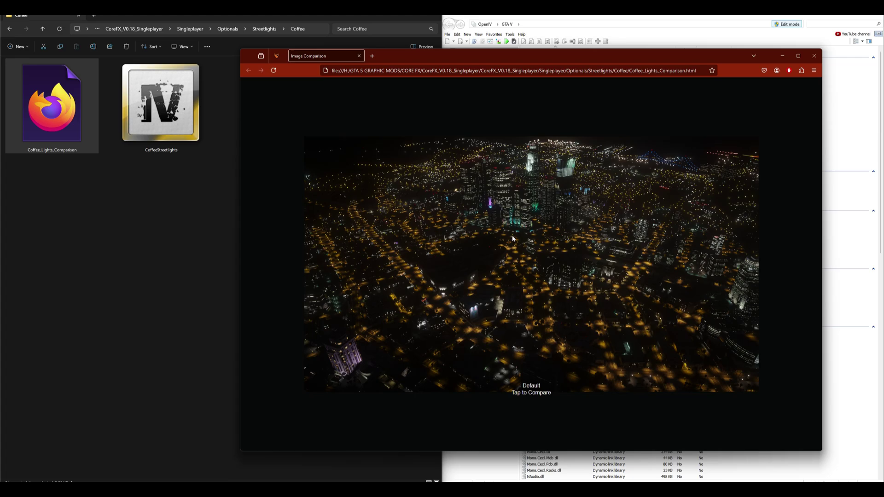
left_click(512, 238)
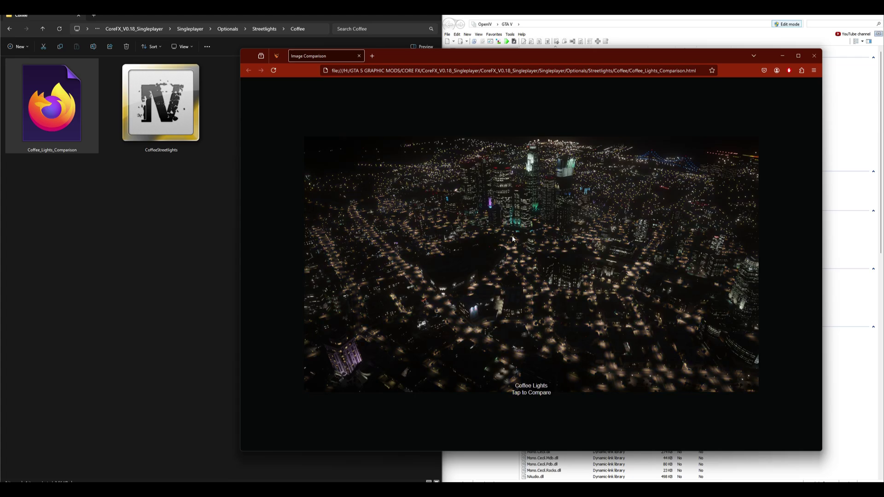
left_click(513, 239)
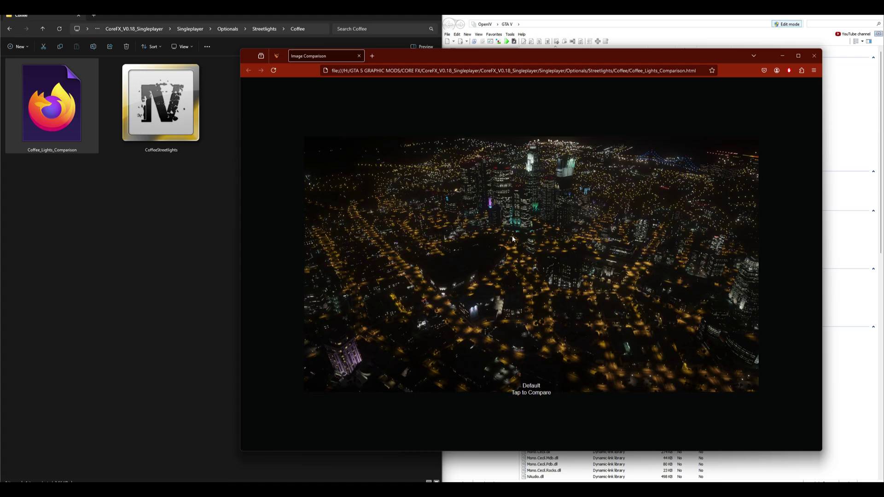
left_click(518, 239)
left_click(518, 239)
left_click(519, 239)
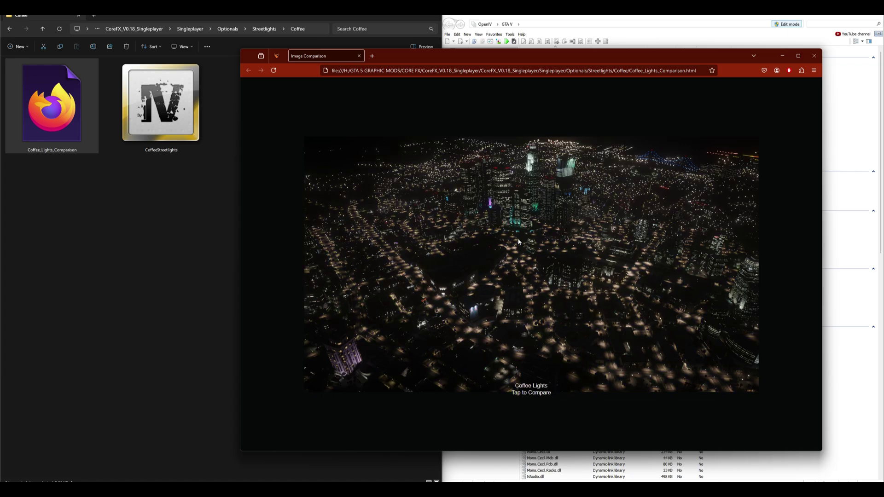
left_click(518, 241)
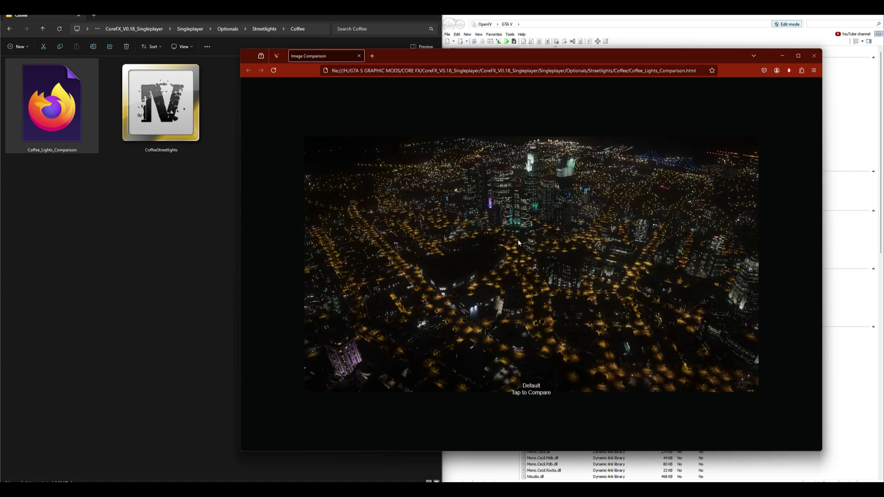
left_click(519, 241)
left_click(814, 55)
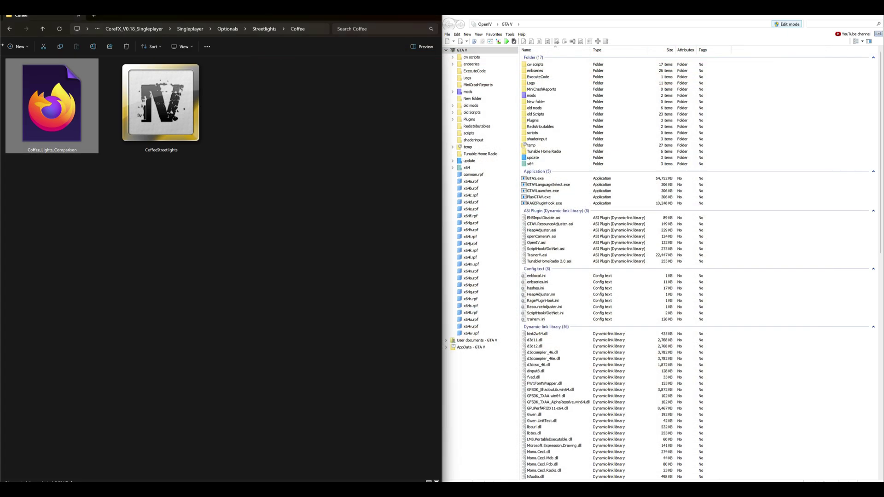
Step: Navigate back from Coffee through Streetlights to the Optionals folder's eight add-on folders
left_click(9, 29)
left_click(11, 30)
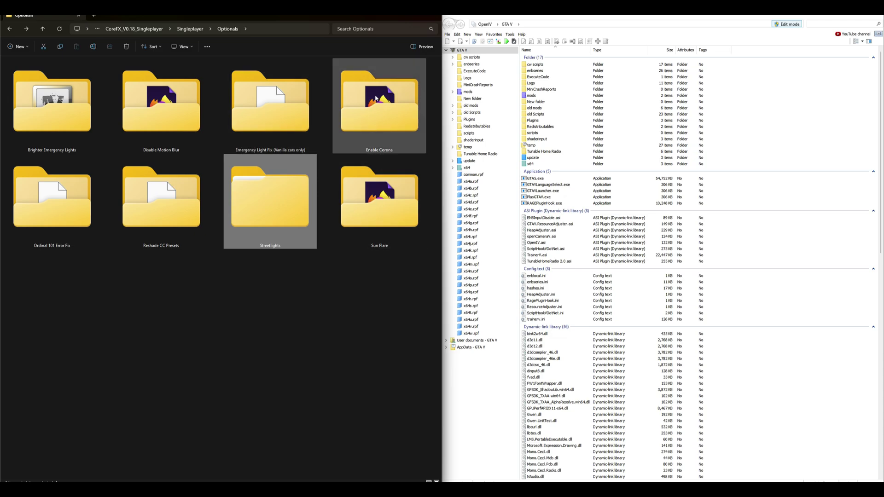
mouse_move(377, 98)
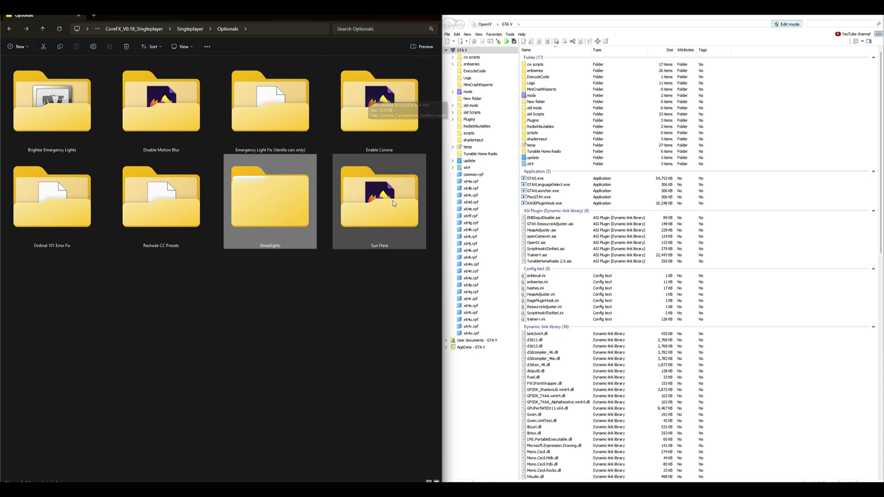